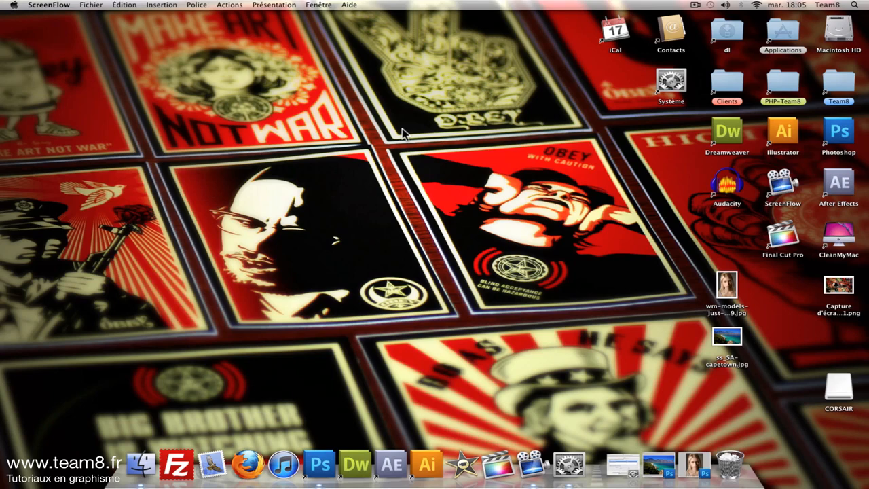
Restore the minimised landscape photo, minimise it again, and reposition the portrait's window
{"action": "left_click", "coordinate": [691, 466]}
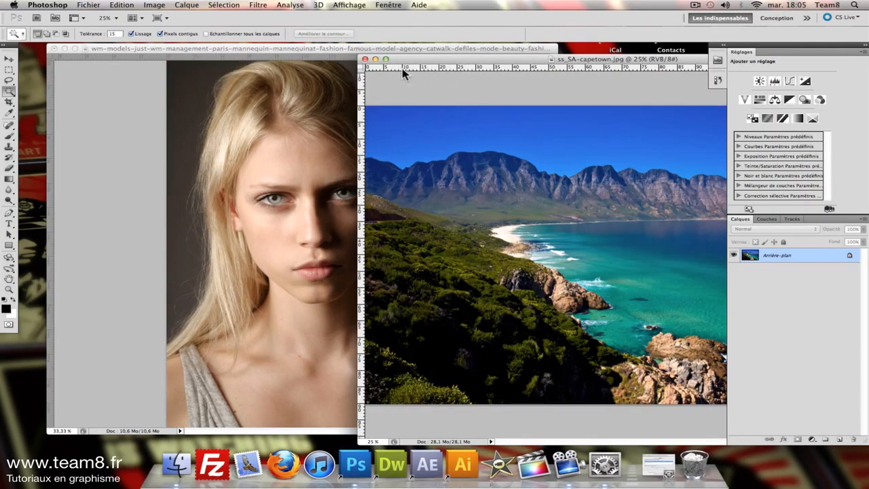
{"action": "left_click", "coordinate": [375, 59]}
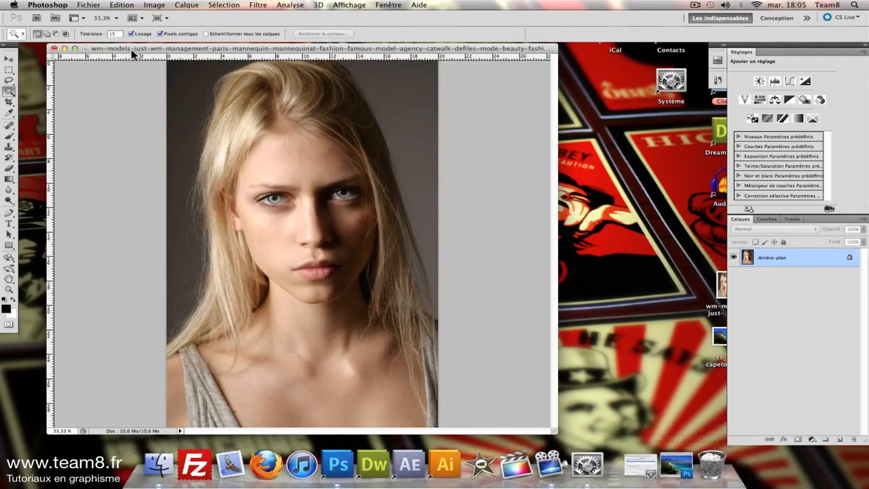
{"action": "left_click_drag", "start_coordinate": [132, 49], "coordinate": [154, 54]}
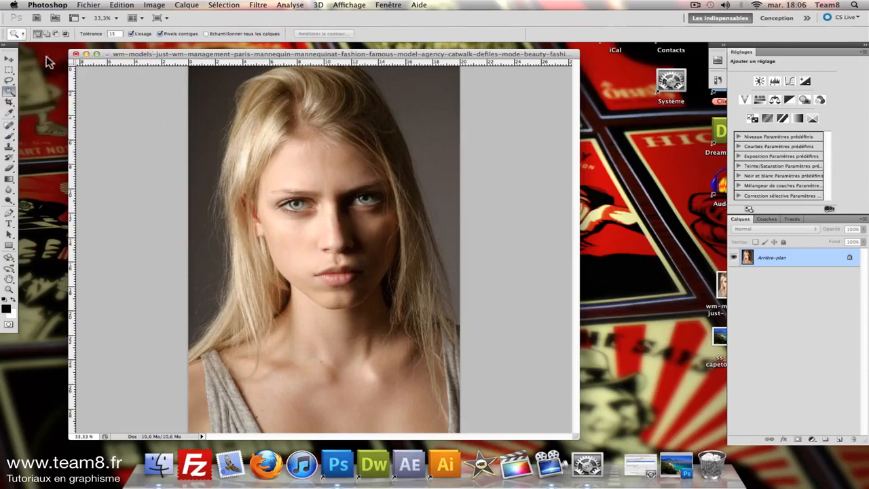
Select the grey backdrop on both sides of the woman with the Magic Wand, adding each area at tolerance 15
{"action": "left_click", "coordinate": [194, 75]}
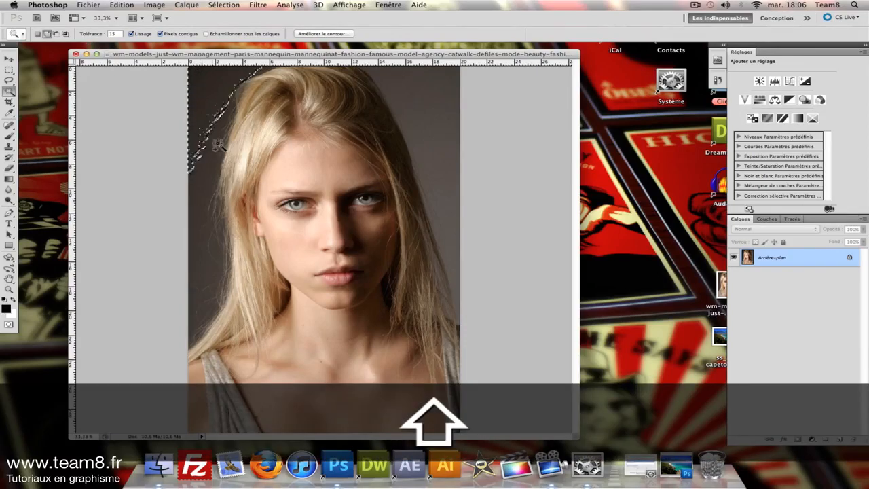
{"action": "left_click", "coordinate": [197, 211], "text": "shift"}
{"action": "left_click", "coordinate": [421, 85], "text": "shift"}
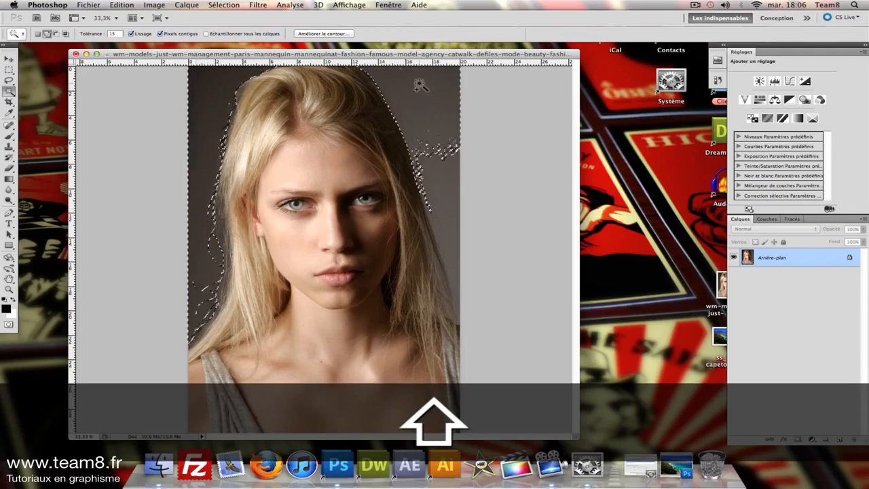
{"action": "left_click", "coordinate": [442, 208], "text": "shift"}
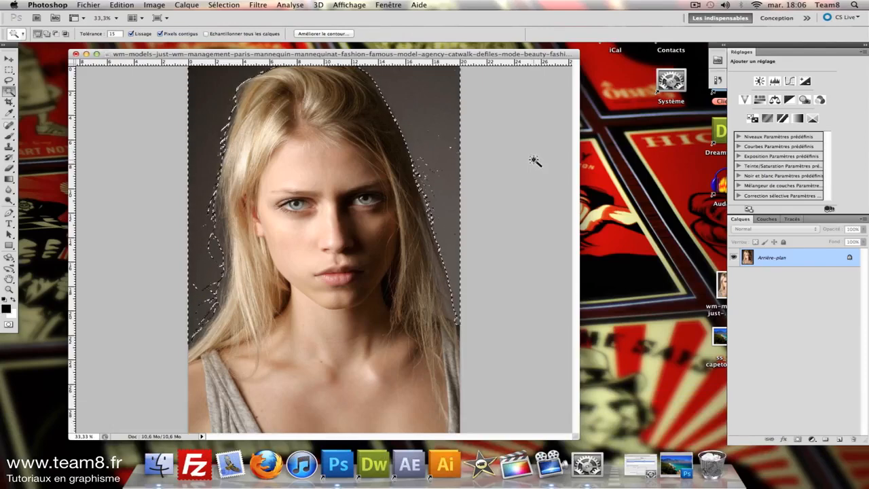
Open Refine Edge (Améliorer le contour) for the backdrop selection and enable Rayon dynamique with a radius of 8,5 px
{"action": "left_click", "coordinate": [222, 5]}
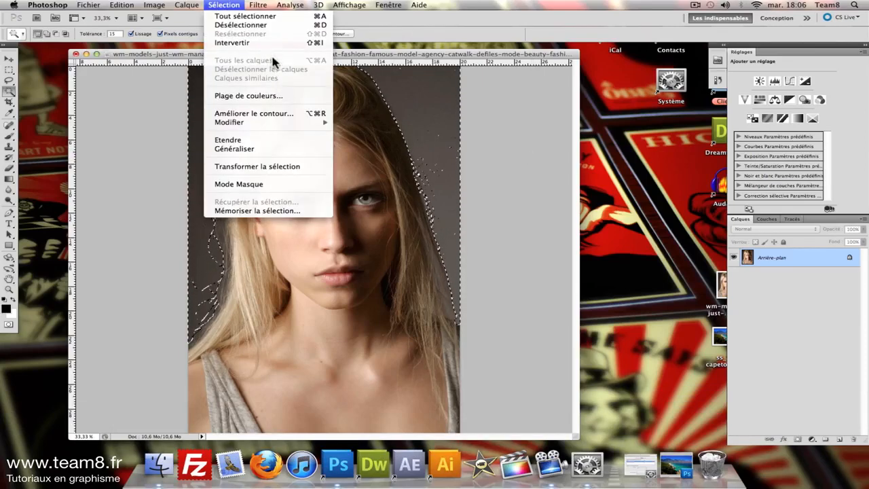
{"action": "left_click", "coordinate": [274, 114]}
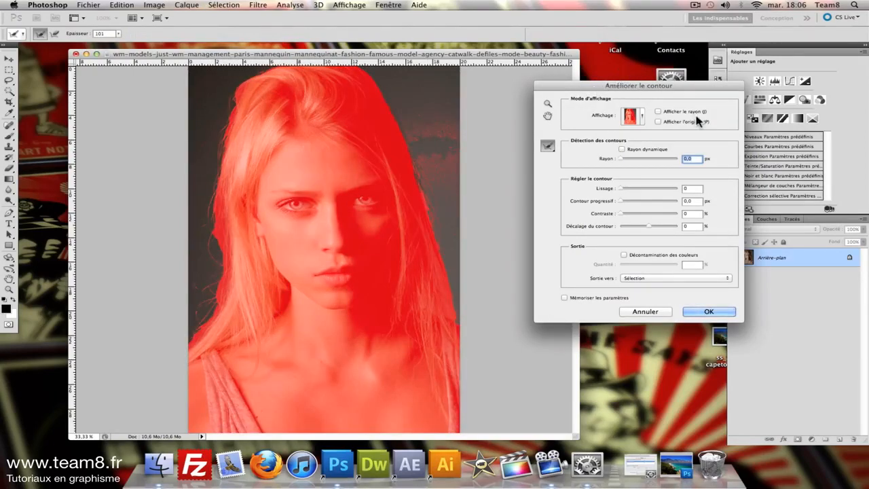
{"action": "left_click", "coordinate": [641, 117]}
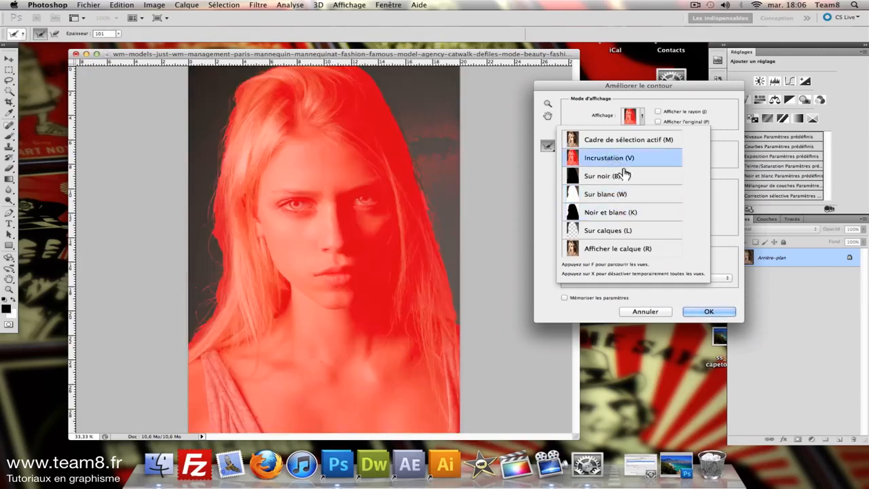
{"action": "left_click", "coordinate": [675, 95]}
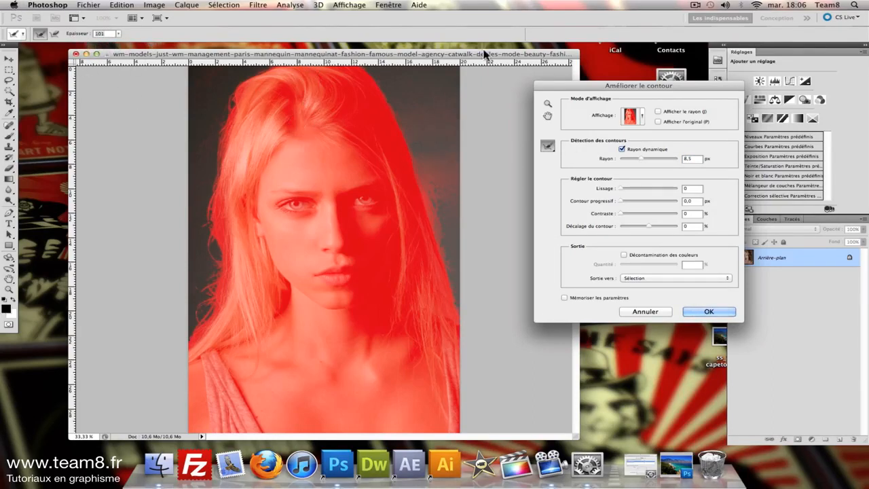
Brush the refine radius along the hair's edges on both sides of the head and apply the result as a selection
{"action": "mouse_move", "coordinate": [281, 95]}
{"action": "left_mouse_down"}
{"action": "mouse_move", "coordinate": [272, 72]}
{"action": "mouse_move", "coordinate": [249, 79]}
{"action": "mouse_move", "coordinate": [220, 144]}
{"action": "mouse_move", "coordinate": [222, 126]}
{"action": "mouse_move", "coordinate": [209, 243]}
{"action": "mouse_move", "coordinate": [219, 196]}
{"action": "mouse_move", "coordinate": [218, 276]}
{"action": "mouse_move", "coordinate": [213, 301]}
{"action": "mouse_move", "coordinate": [203, 279]}
{"action": "mouse_move", "coordinate": [195, 291]}
{"action": "mouse_move", "coordinate": [186, 355]}
{"action": "mouse_move", "coordinate": [213, 317]}
{"action": "mouse_move", "coordinate": [202, 343]}
{"action": "mouse_move", "coordinate": [195, 351]}
{"action": "mouse_move", "coordinate": [230, 256]}
{"action": "mouse_move", "coordinate": [212, 336]}
{"action": "mouse_move", "coordinate": [237, 275]}
{"action": "mouse_move", "coordinate": [243, 223]}
{"action": "mouse_move", "coordinate": [234, 260]}
{"action": "mouse_move", "coordinate": [231, 143]}
{"action": "mouse_move", "coordinate": [229, 157]}
{"action": "mouse_move", "coordinate": [247, 87]}
{"action": "mouse_move", "coordinate": [274, 69]}
{"action": "mouse_move", "coordinate": [358, 68]}
{"action": "mouse_move", "coordinate": [365, 76]}
{"action": "mouse_move", "coordinate": [363, 68]}
{"action": "mouse_move", "coordinate": [441, 231]}
{"action": "mouse_move", "coordinate": [420, 148]}
{"action": "left_mouse_up"}
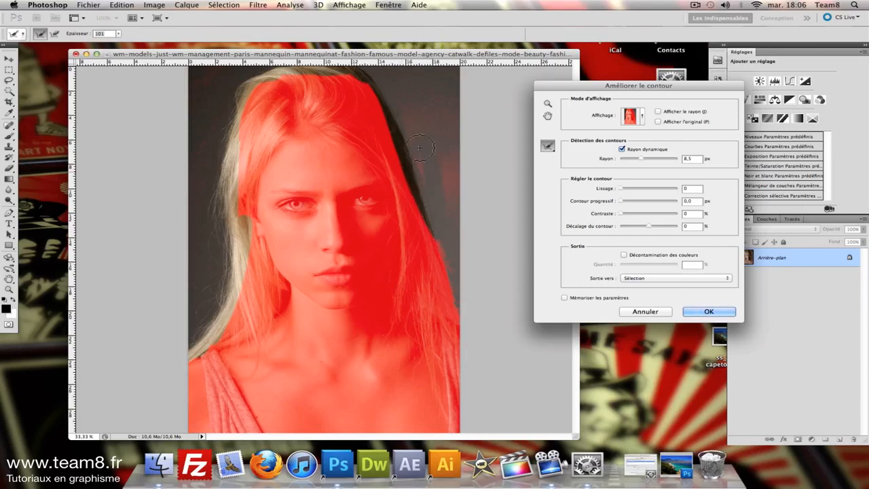
{"action": "mouse_move", "coordinate": [423, 212]}
{"action": "left_mouse_down"}
{"action": "mouse_move", "coordinate": [448, 315]}
{"action": "mouse_move", "coordinate": [453, 298]}
{"action": "mouse_move", "coordinate": [444, 297]}
{"action": "mouse_move", "coordinate": [416, 238]}
{"action": "mouse_move", "coordinate": [422, 267]}
{"action": "mouse_move", "coordinate": [423, 220]}
{"action": "mouse_move", "coordinate": [435, 307]}
{"action": "left_mouse_up"}
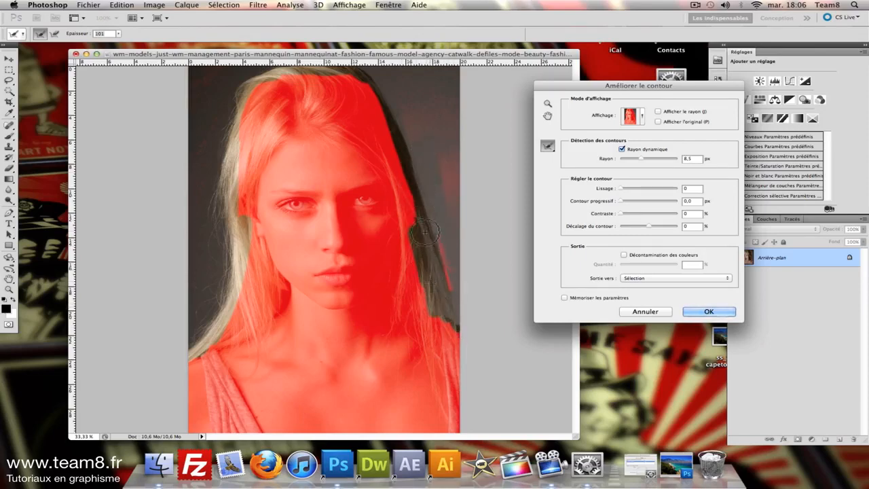
{"action": "left_click_drag", "start_coordinate": [424, 232], "coordinate": [427, 254]}
{"action": "mouse_move", "coordinate": [425, 298]}
{"action": "left_mouse_down"}
{"action": "mouse_move", "coordinate": [423, 309]}
{"action": "mouse_move", "coordinate": [416, 306]}
{"action": "mouse_move", "coordinate": [405, 275]}
{"action": "left_mouse_up"}
{"action": "left_click_drag", "start_coordinate": [407, 200], "coordinate": [407, 196]}
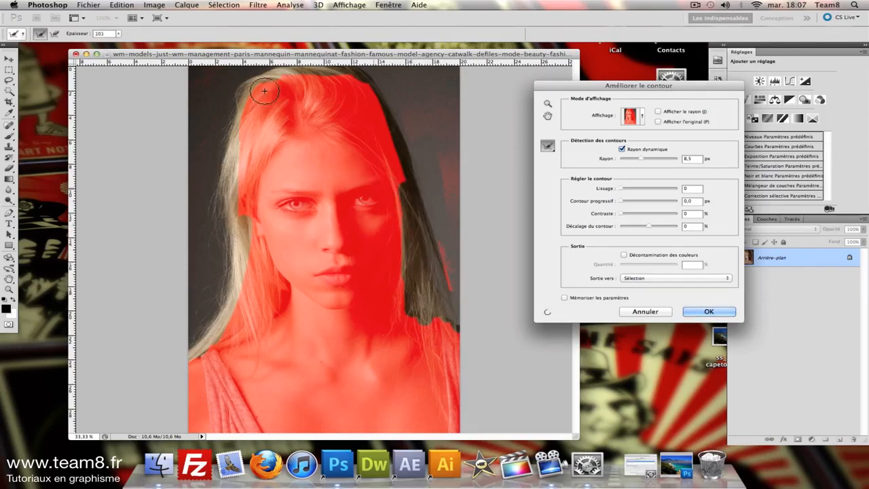
{"action": "mouse_move", "coordinate": [288, 66]}
{"action": "left_mouse_down"}
{"action": "mouse_move", "coordinate": [249, 87]}
{"action": "mouse_move", "coordinate": [260, 73]}
{"action": "mouse_move", "coordinate": [238, 106]}
{"action": "mouse_move", "coordinate": [238, 91]}
{"action": "mouse_move", "coordinate": [217, 201]}
{"action": "mouse_move", "coordinate": [221, 116]}
{"action": "mouse_move", "coordinate": [209, 199]}
{"action": "mouse_move", "coordinate": [212, 305]}
{"action": "mouse_move", "coordinate": [203, 299]}
{"action": "mouse_move", "coordinate": [185, 339]}
{"action": "mouse_move", "coordinate": [195, 353]}
{"action": "mouse_move", "coordinate": [234, 274]}
{"action": "mouse_move", "coordinate": [227, 195]}
{"action": "left_mouse_up"}
{"action": "mouse_move", "coordinate": [217, 226]}
{"action": "left_mouse_down"}
{"action": "mouse_move", "coordinate": [224, 202]}
{"action": "mouse_move", "coordinate": [232, 277]}
{"action": "mouse_move", "coordinate": [225, 170]}
{"action": "mouse_move", "coordinate": [240, 103]}
{"action": "mouse_move", "coordinate": [288, 72]}
{"action": "mouse_move", "coordinate": [366, 72]}
{"action": "mouse_move", "coordinate": [377, 84]}
{"action": "mouse_move", "coordinate": [371, 71]}
{"action": "mouse_move", "coordinate": [458, 314]}
{"action": "mouse_move", "coordinate": [437, 306]}
{"action": "mouse_move", "coordinate": [414, 262]}
{"action": "mouse_move", "coordinate": [402, 147]}
{"action": "mouse_move", "coordinate": [423, 224]}
{"action": "mouse_move", "coordinate": [411, 233]}
{"action": "mouse_move", "coordinate": [436, 249]}
{"action": "mouse_move", "coordinate": [422, 159]}
{"action": "mouse_move", "coordinate": [393, 95]}
{"action": "mouse_move", "coordinate": [426, 272]}
{"action": "left_mouse_up"}
{"action": "mouse_move", "coordinate": [445, 314]}
{"action": "left_mouse_down"}
{"action": "mouse_move", "coordinate": [414, 292]}
{"action": "mouse_move", "coordinate": [418, 255]}
{"action": "left_mouse_up"}
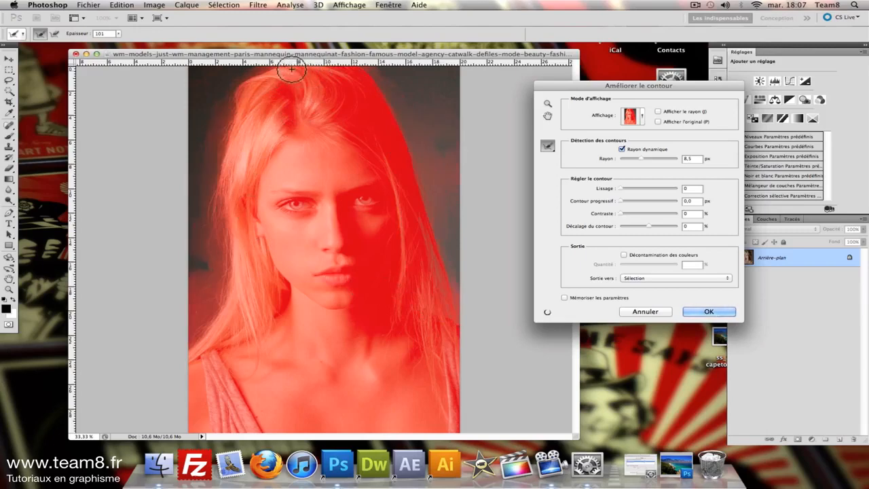
{"action": "mouse_move", "coordinate": [277, 68]}
{"action": "left_mouse_down"}
{"action": "mouse_move", "coordinate": [239, 95]}
{"action": "mouse_move", "coordinate": [220, 146]}
{"action": "mouse_move", "coordinate": [236, 119]}
{"action": "mouse_move", "coordinate": [196, 173]}
{"action": "mouse_move", "coordinate": [199, 234]}
{"action": "mouse_move", "coordinate": [219, 235]}
{"action": "mouse_move", "coordinate": [224, 214]}
{"action": "mouse_move", "coordinate": [221, 256]}
{"action": "mouse_move", "coordinate": [223, 240]}
{"action": "mouse_move", "coordinate": [213, 244]}
{"action": "mouse_move", "coordinate": [209, 236]}
{"action": "mouse_move", "coordinate": [197, 260]}
{"action": "mouse_move", "coordinate": [190, 317]}
{"action": "mouse_move", "coordinate": [198, 341]}
{"action": "mouse_move", "coordinate": [228, 276]}
{"action": "mouse_move", "coordinate": [190, 359]}
{"action": "mouse_move", "coordinate": [225, 258]}
{"action": "mouse_move", "coordinate": [229, 141]}
{"action": "mouse_move", "coordinate": [270, 79]}
{"action": "mouse_move", "coordinate": [362, 68]}
{"action": "mouse_move", "coordinate": [376, 77]}
{"action": "mouse_move", "coordinate": [435, 279]}
{"action": "mouse_move", "coordinate": [434, 241]}
{"action": "mouse_move", "coordinate": [439, 268]}
{"action": "mouse_move", "coordinate": [407, 141]}
{"action": "mouse_move", "coordinate": [451, 277]}
{"action": "mouse_move", "coordinate": [396, 105]}
{"action": "mouse_move", "coordinate": [459, 315]}
{"action": "mouse_move", "coordinate": [438, 310]}
{"action": "mouse_move", "coordinate": [412, 231]}
{"action": "mouse_move", "coordinate": [421, 296]}
{"action": "mouse_move", "coordinate": [450, 312]}
{"action": "left_mouse_up"}
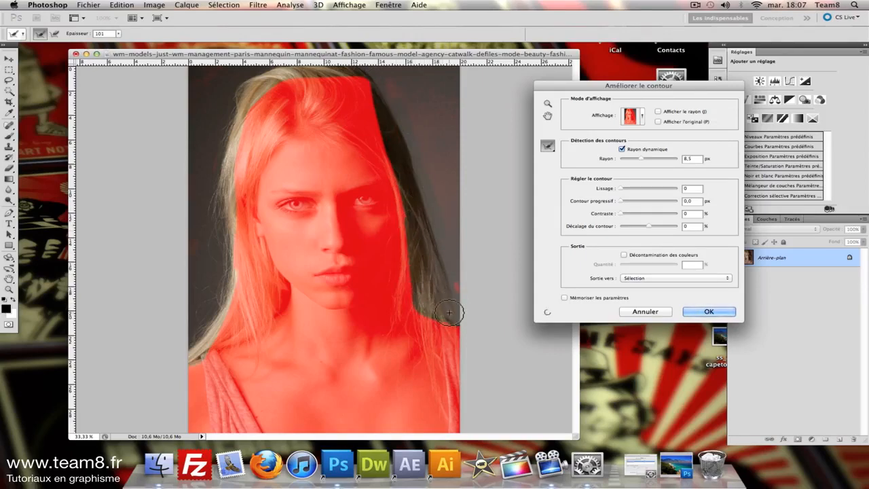
{"action": "left_click", "coordinate": [708, 311]}
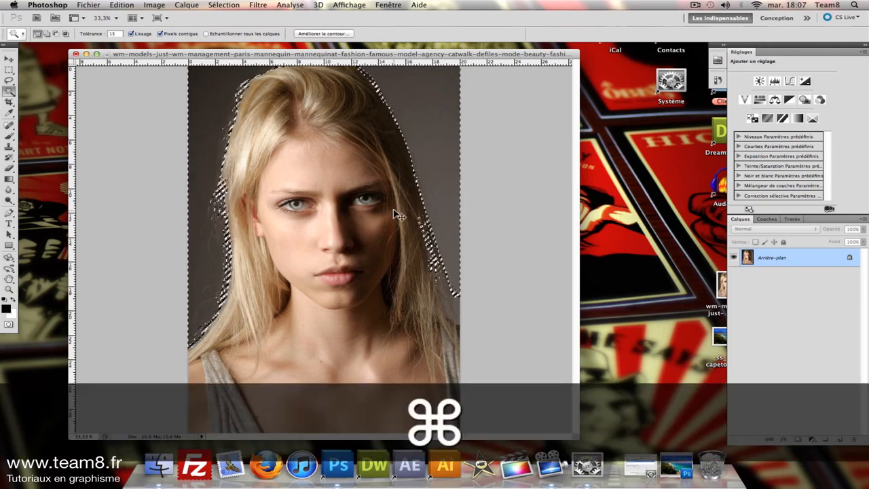
Invert the selection to the woman, copy her and paste the cutout onto a new layer
{"action": "key", "text": "super+shift+i"}
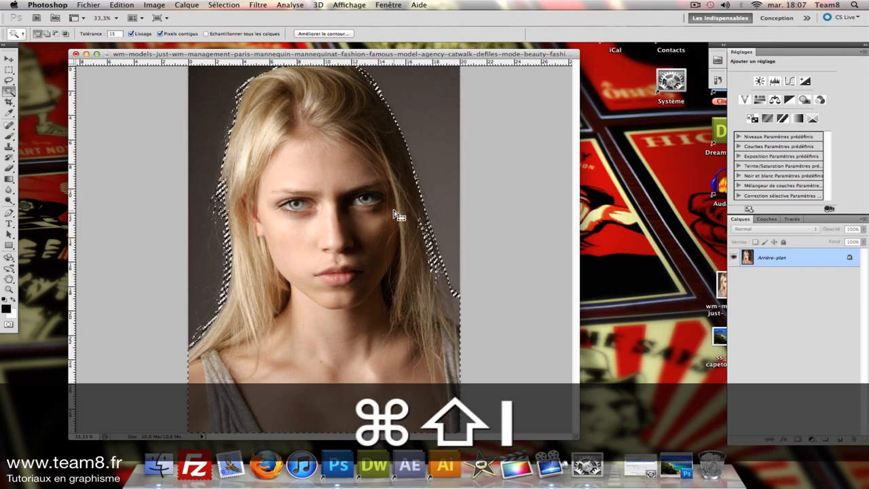
{"action": "left_click", "coordinate": [223, 5]}
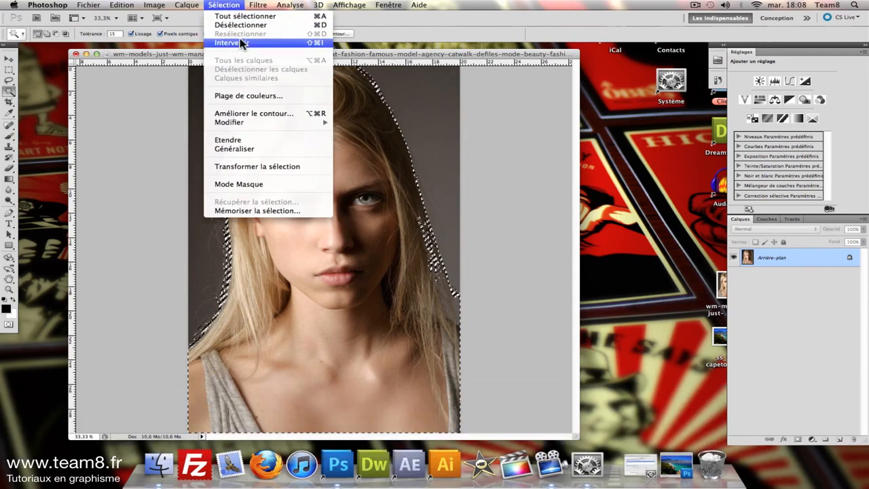
{"action": "left_click", "coordinate": [620, 62]}
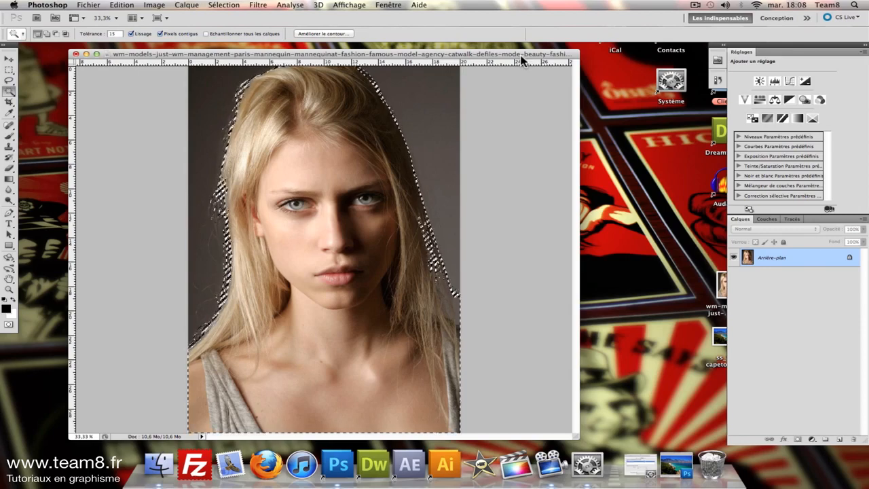
{"action": "key", "text": "super+c"}
{"action": "key", "text": "super+v"}
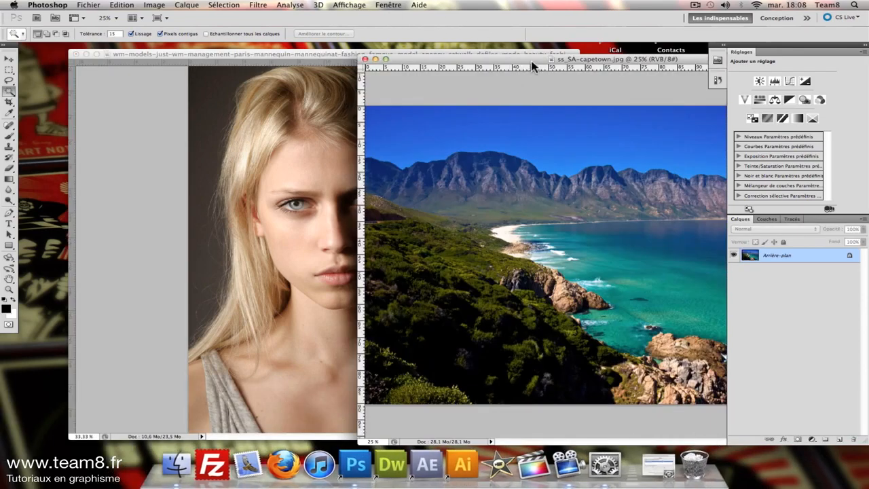
Copy the entire ss_SA-capetown.jpg landscape and paste it into the portrait document directly above the Arrière-plan layer
{"action": "left_click_drag", "start_coordinate": [532, 60], "coordinate": [400, 59]}
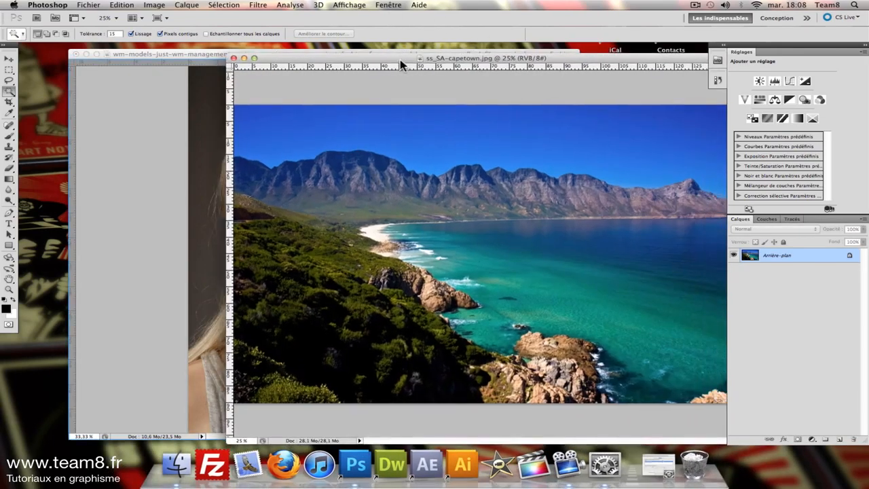
{"action": "key", "text": "super+a"}
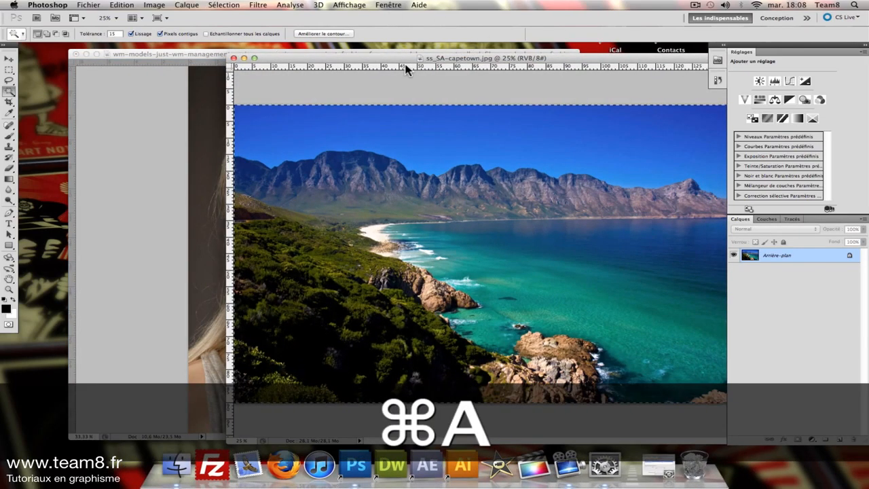
{"action": "key", "text": "super+c"}
{"action": "left_click", "coordinate": [206, 62]}
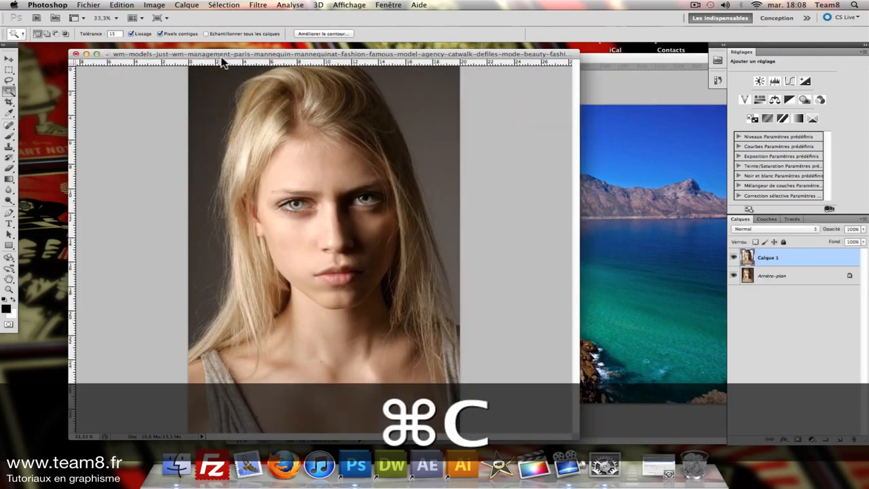
{"action": "left_click", "coordinate": [769, 280]}
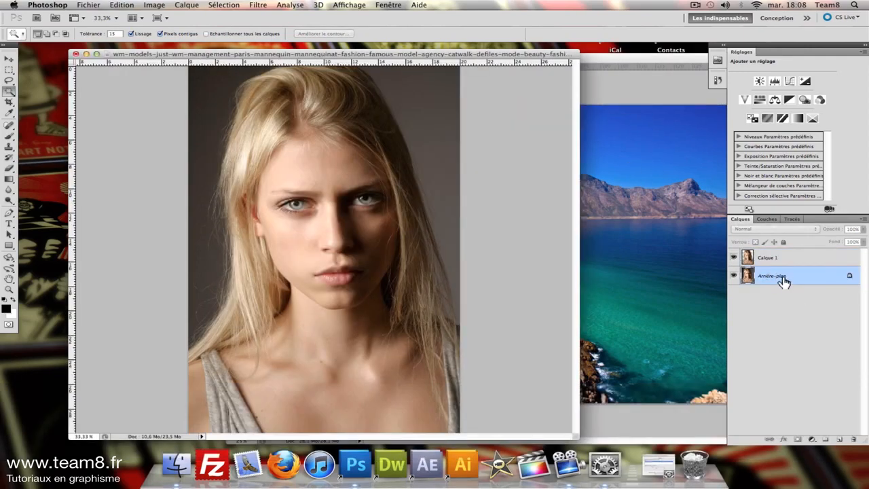
{"action": "key", "text": "super+v"}
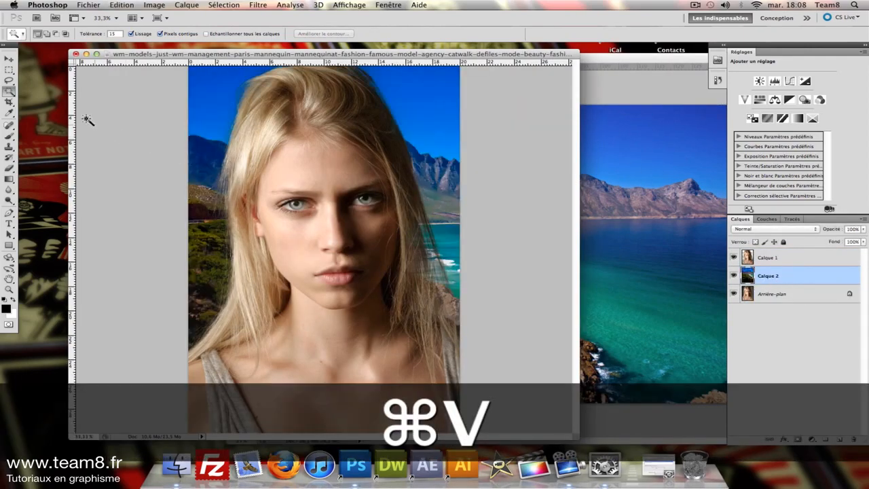
Move the landscape layer so the sea and coastal mountains sit behind the woman
{"action": "left_click", "coordinate": [9, 60]}
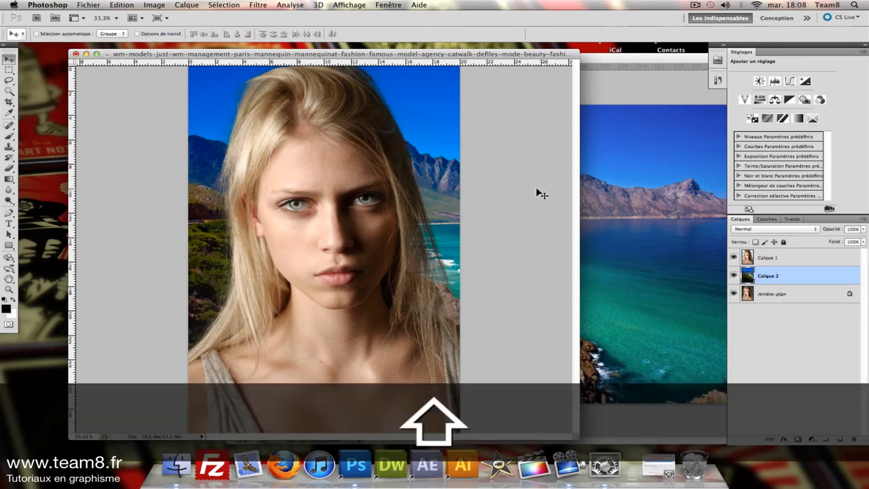
{"action": "left_click_drag", "start_coordinate": [536, 189], "coordinate": [308, 187]}
{"action": "left_click_drag", "start_coordinate": [516, 195], "coordinate": [433, 164]}
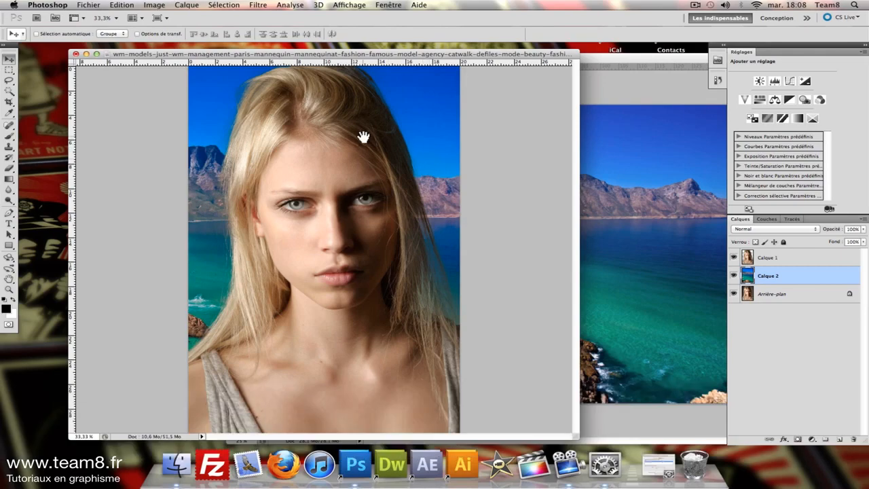
Examine the cutout's hair edges against the landscape up close, from the top of the head to the shoulders
{"action": "key", "text": "super+plus"}
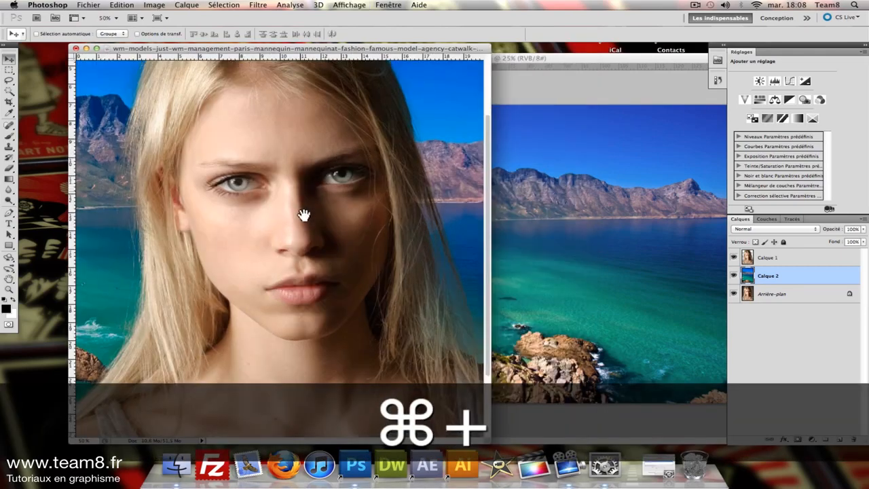
{"action": "left_click_drag", "start_coordinate": [301, 209], "coordinate": [298, 315]}
{"action": "left_click_drag", "start_coordinate": [360, 305], "coordinate": [340, 159]}
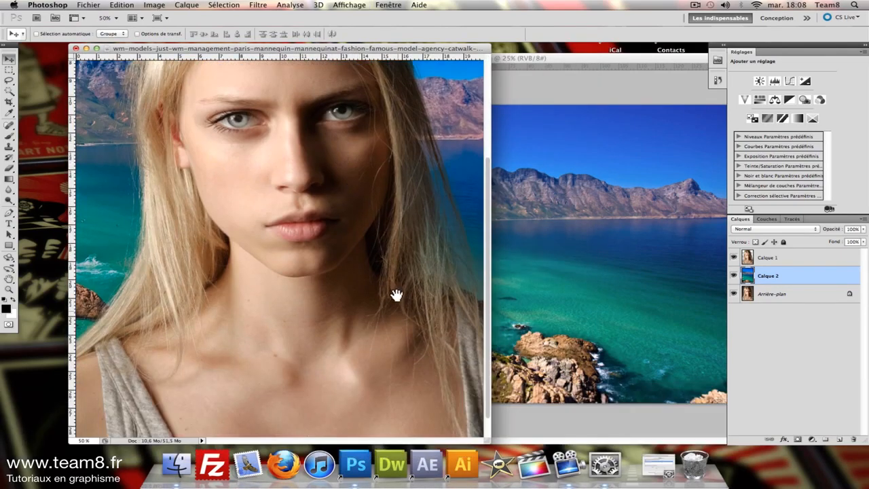
{"action": "left_click_drag", "start_coordinate": [398, 295], "coordinate": [365, 194]}
{"action": "left_click_drag", "start_coordinate": [249, 192], "coordinate": [260, 351]}
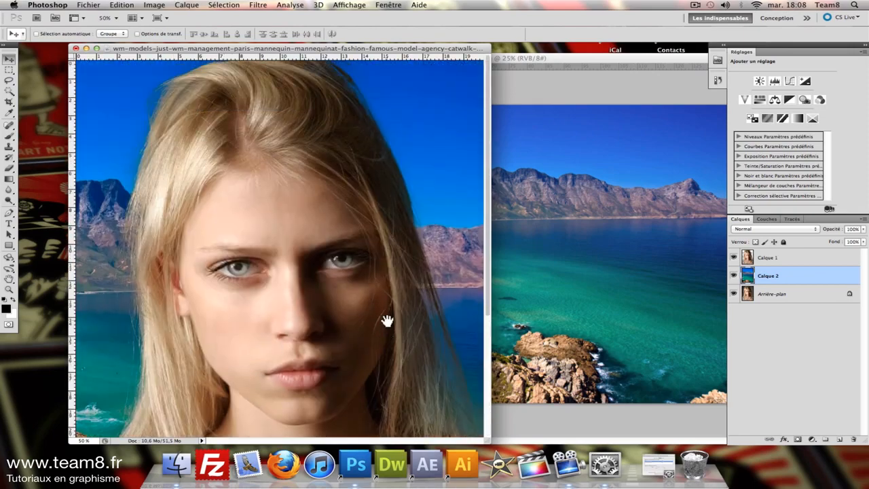
{"action": "left_click_drag", "start_coordinate": [434, 397], "coordinate": [408, 258]}
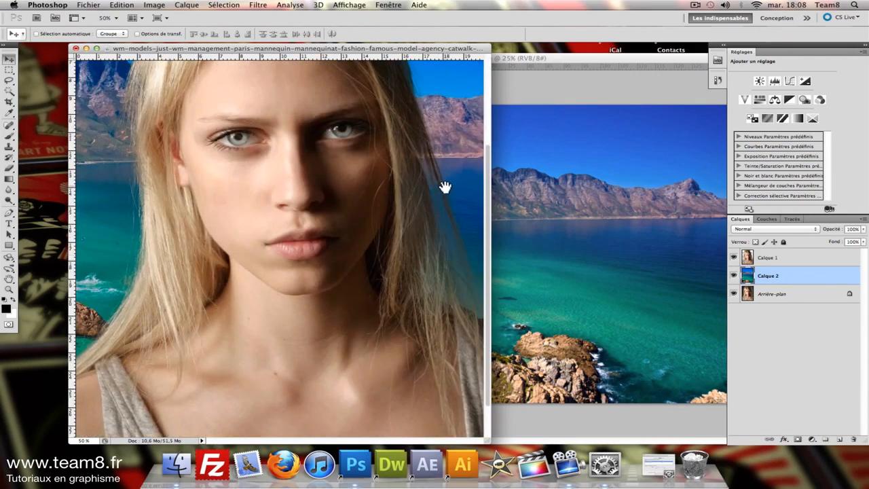
{"action": "left_click_drag", "start_coordinate": [247, 303], "coordinate": [268, 359]}
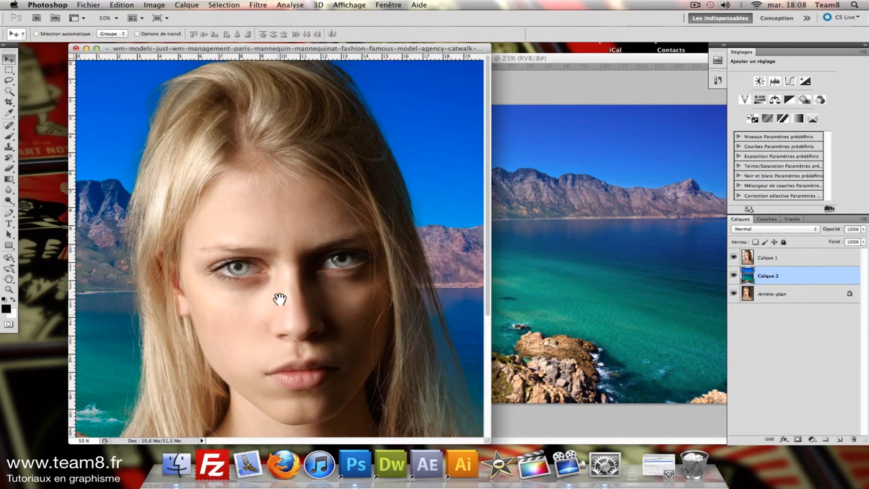
{"action": "left_click_drag", "start_coordinate": [285, 252], "coordinate": [277, 206]}
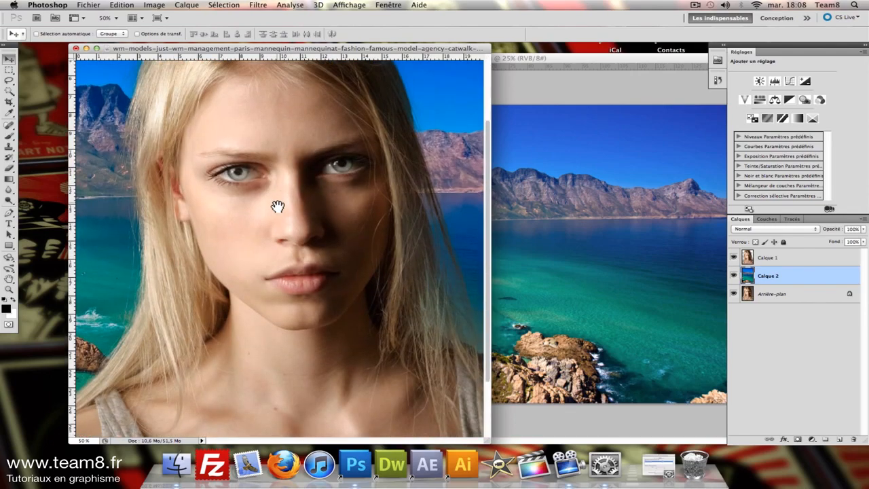
{"action": "key", "text": "super+minus"}
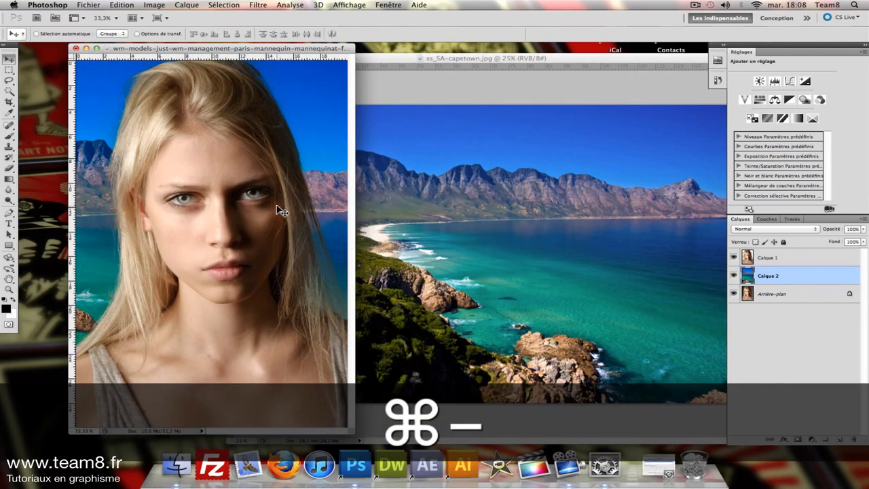